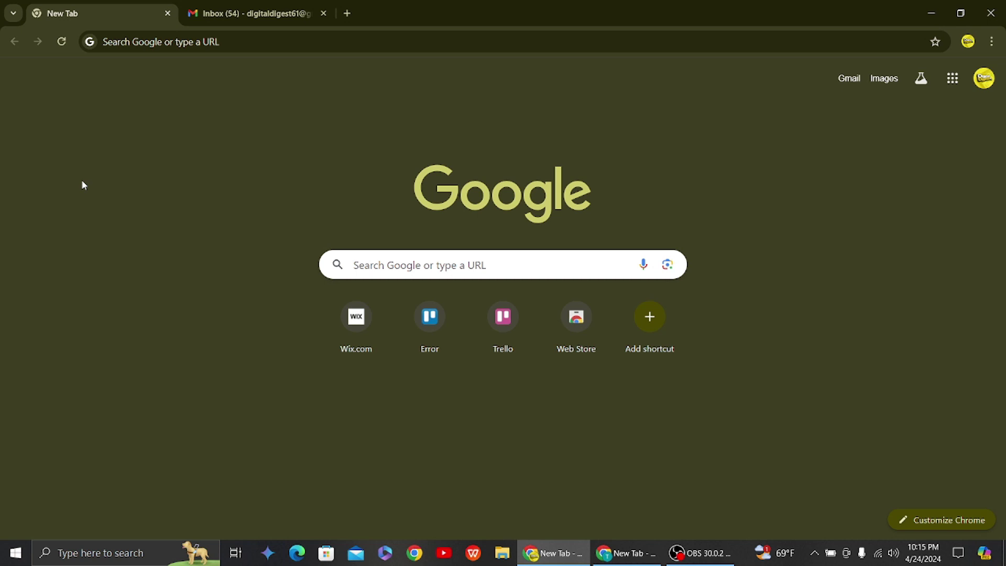
Search Google for 'developers.google.com mail merge' in a new tab
left_click(349, 14)
type("g")
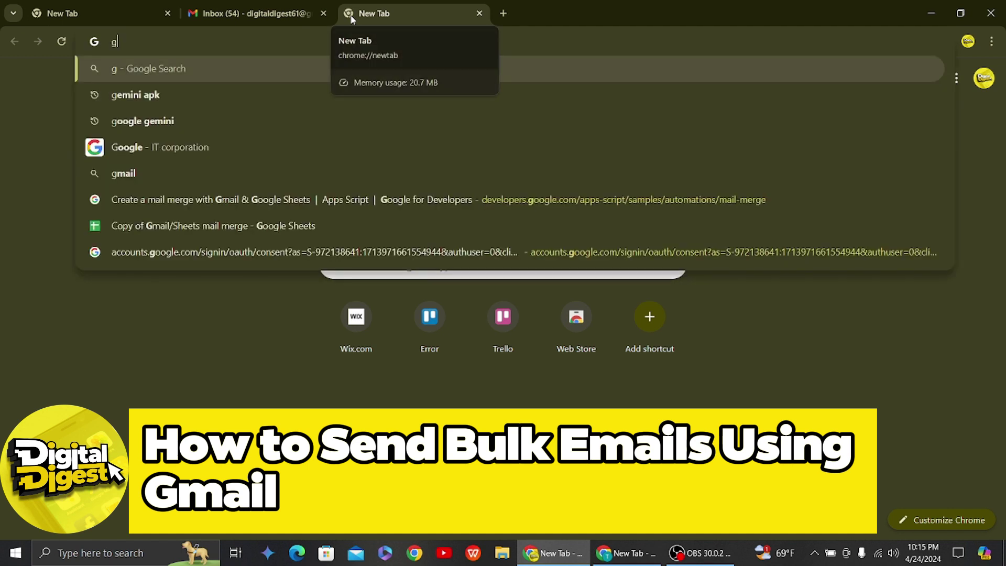
type("oogl")
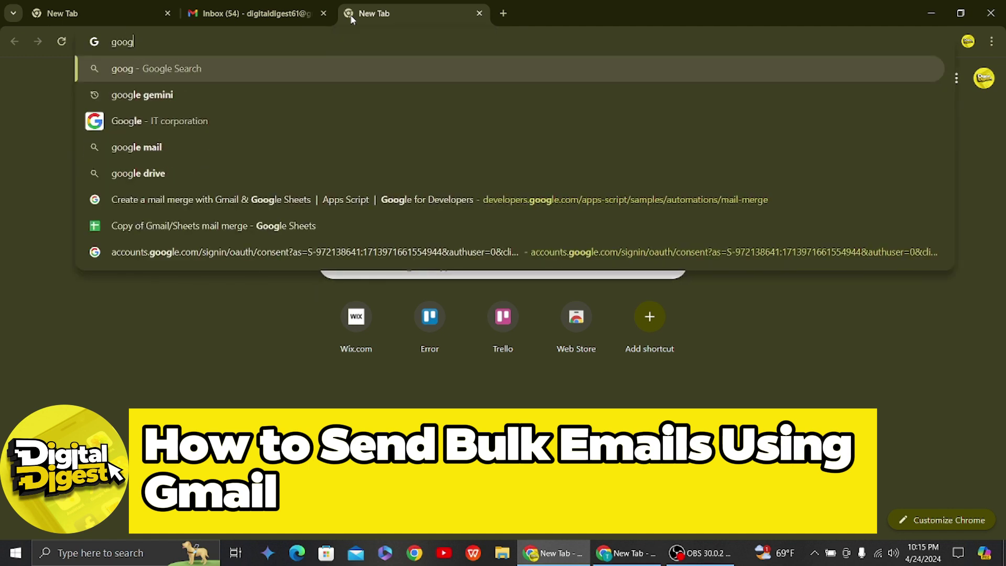
key("BackSpace")
key("BackSpace")
key("BackSpace")
type("dev")
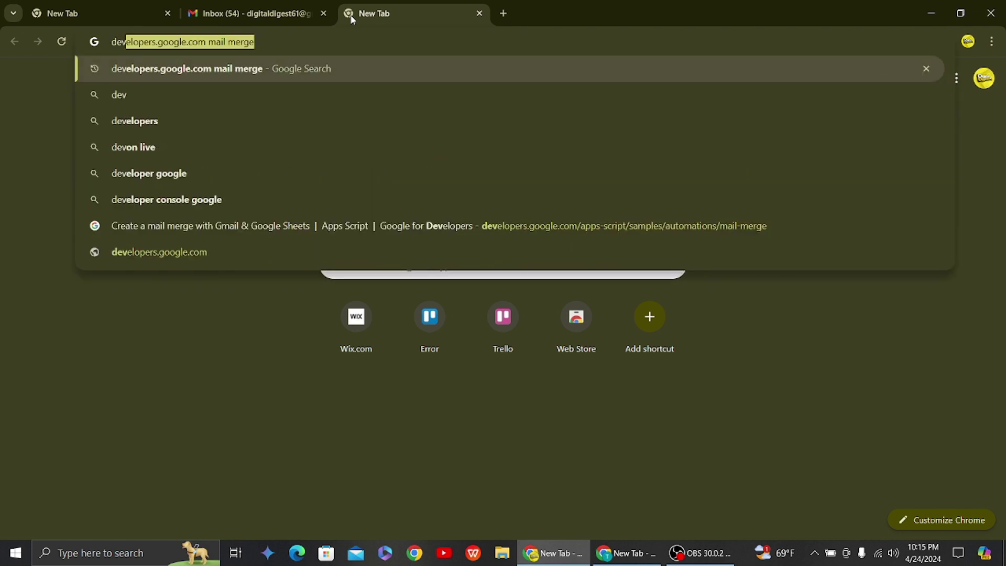
key("Right")
key("Return")
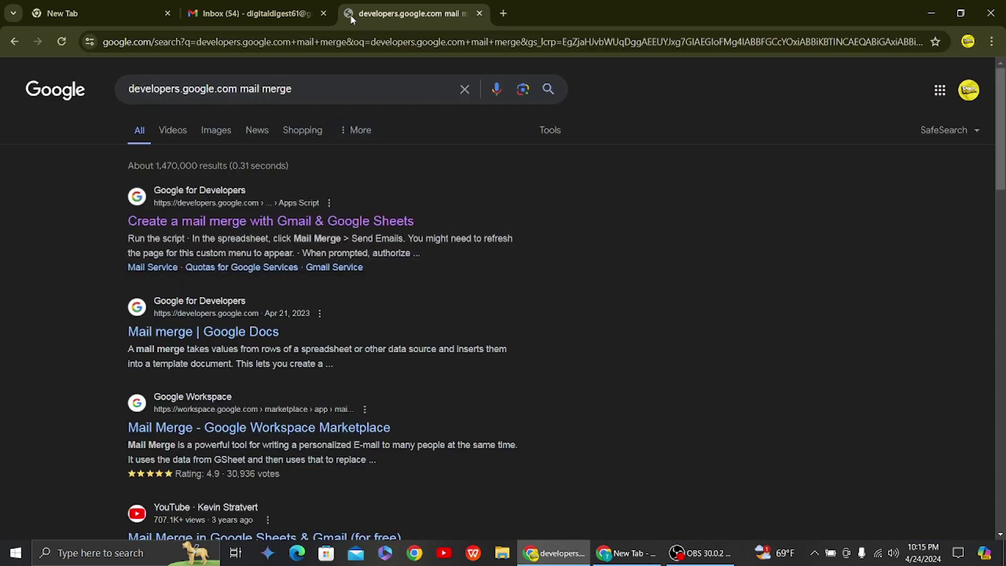
Open the 'Create a mail merge with Gmail & Google Sheets' guide and review its script setup section
left_click(201, 223)
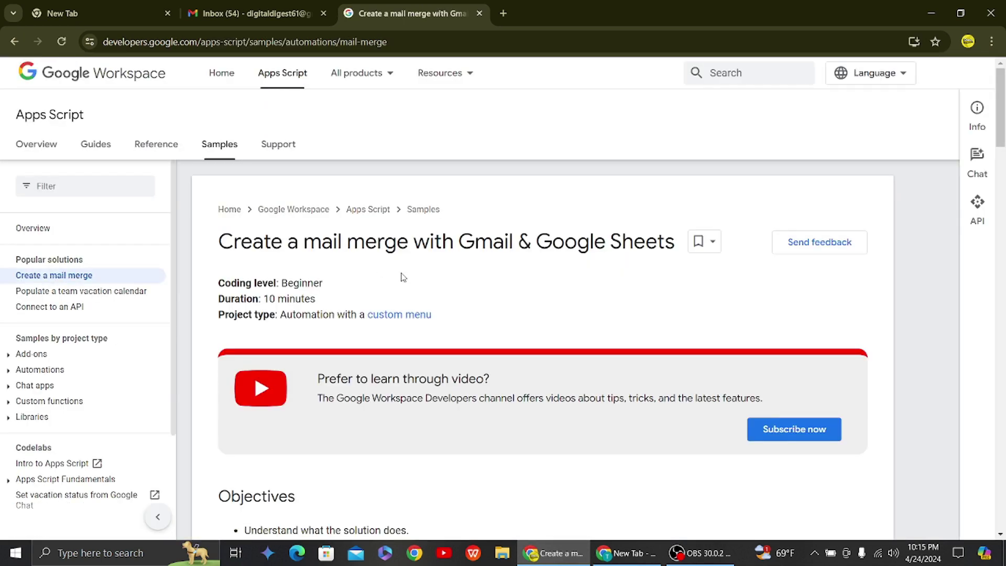
scroll(400, 277, "down", 3)
scroll(402, 278, "down", 3)
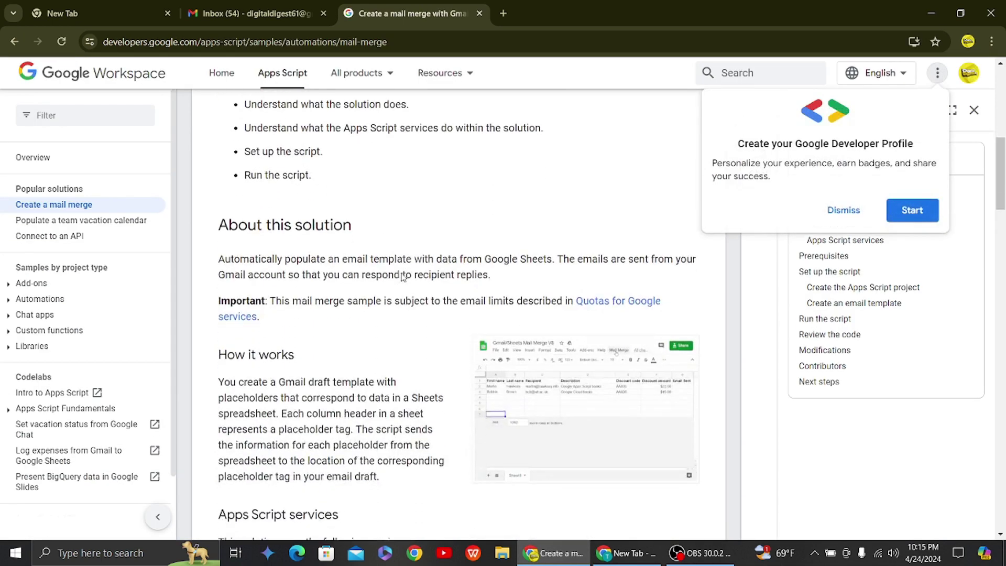
scroll(403, 277, "down", 3)
scroll(401, 276, "down", 3)
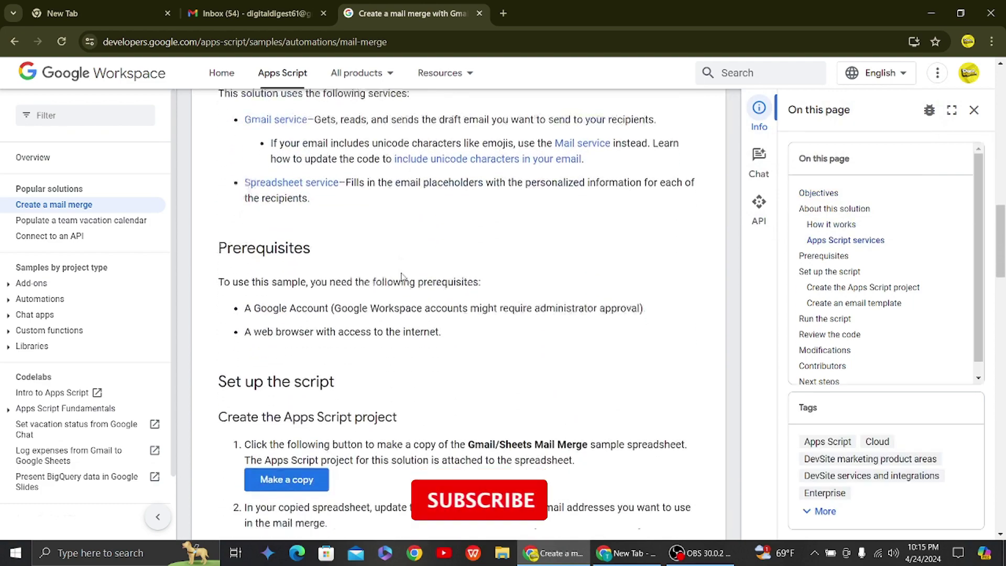
scroll(401, 276, "down", 3)
scroll(401, 277, "down", 2)
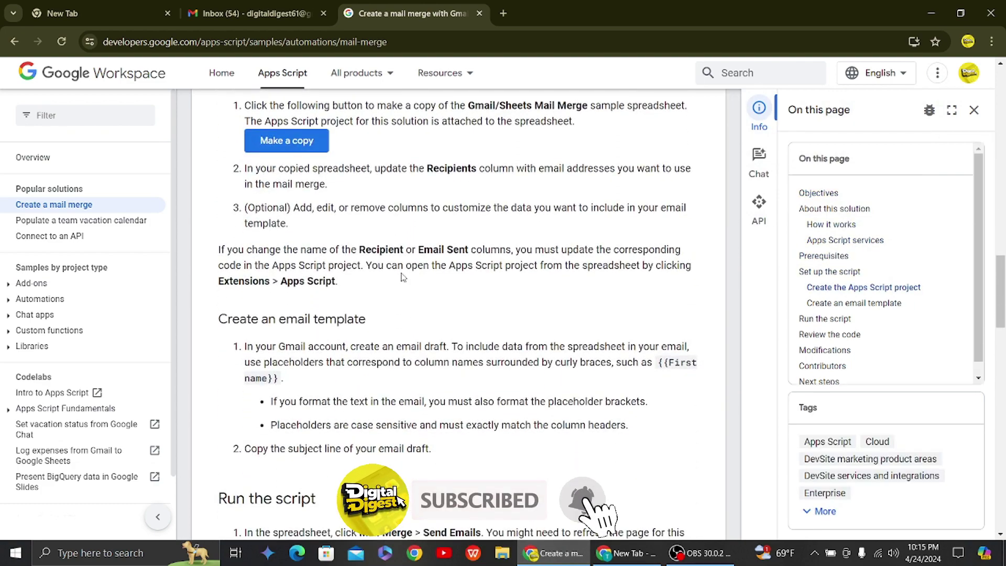
scroll(402, 276, "down", 3)
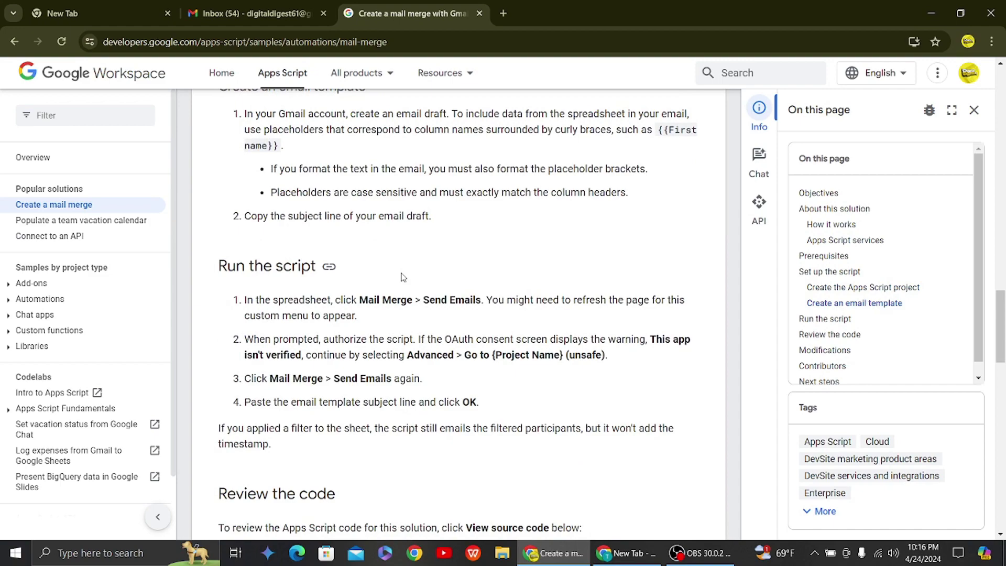
scroll(401, 277, "down", 2)
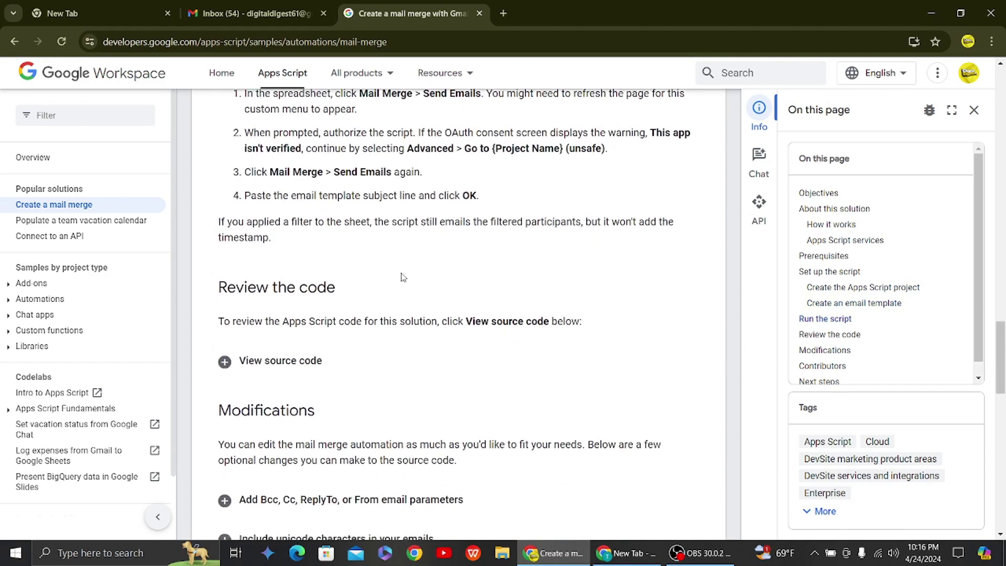
scroll(402, 276, "down", 1)
scroll(401, 276, "down", 3)
scroll(402, 278, "down", 3)
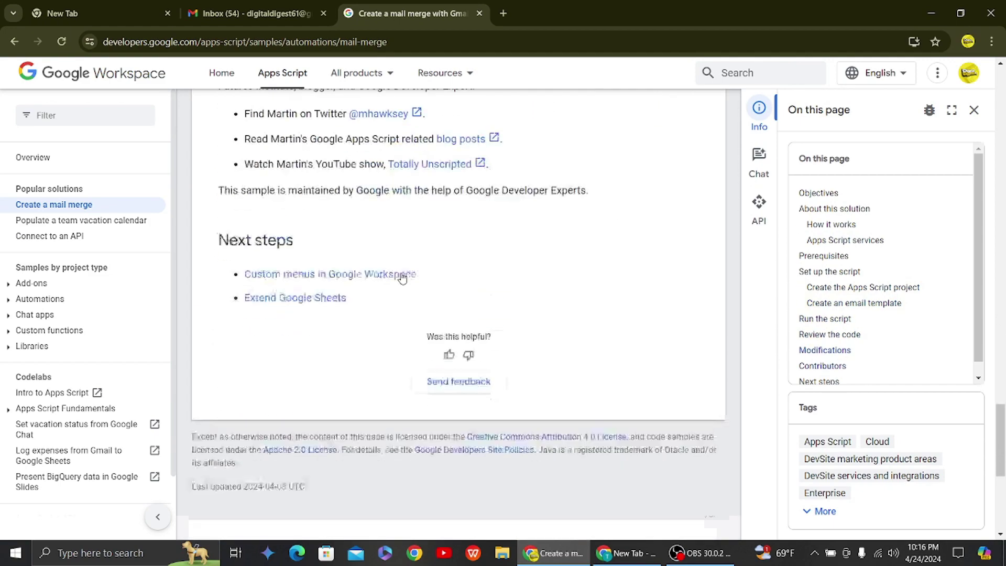
scroll(402, 276, "down", 2)
scroll(401, 277, "down", 1)
scroll(401, 277, "up", 5)
scroll(402, 275, "up", 1)
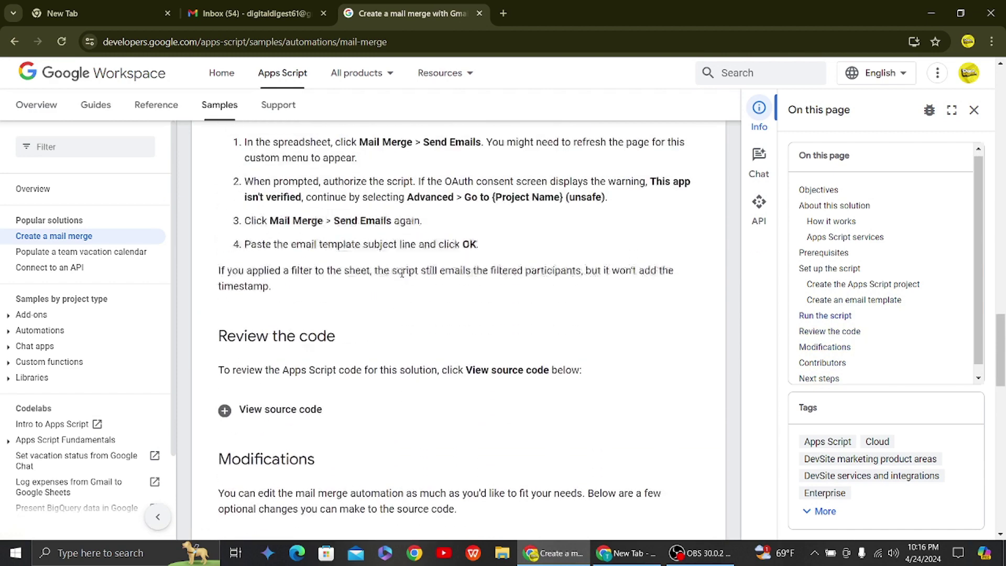
scroll(401, 275, "up", 1)
scroll(401, 277, "up", 2)
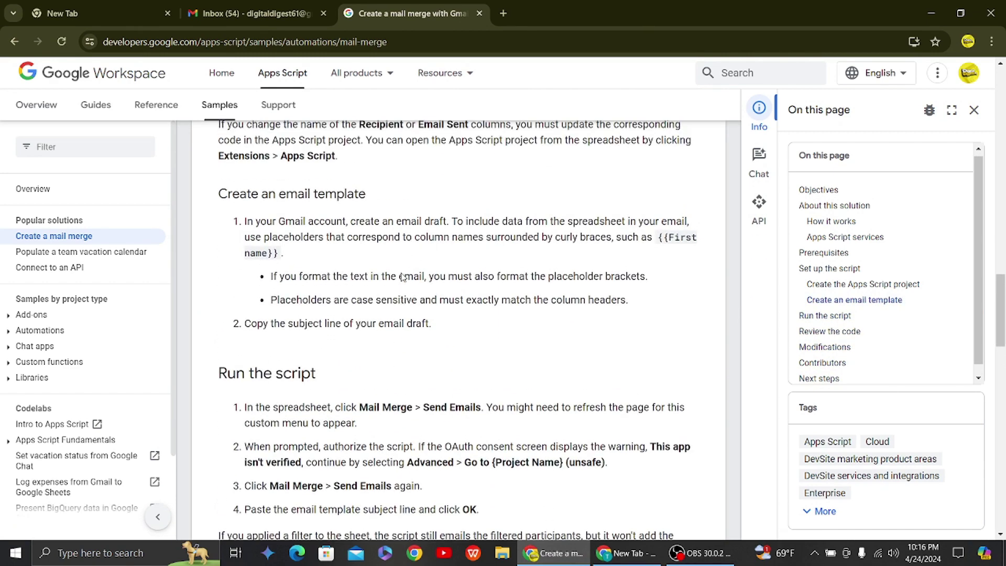
scroll(402, 277, "up", 1)
scroll(402, 277, "up", 1)
scroll(402, 277, "up", 1)
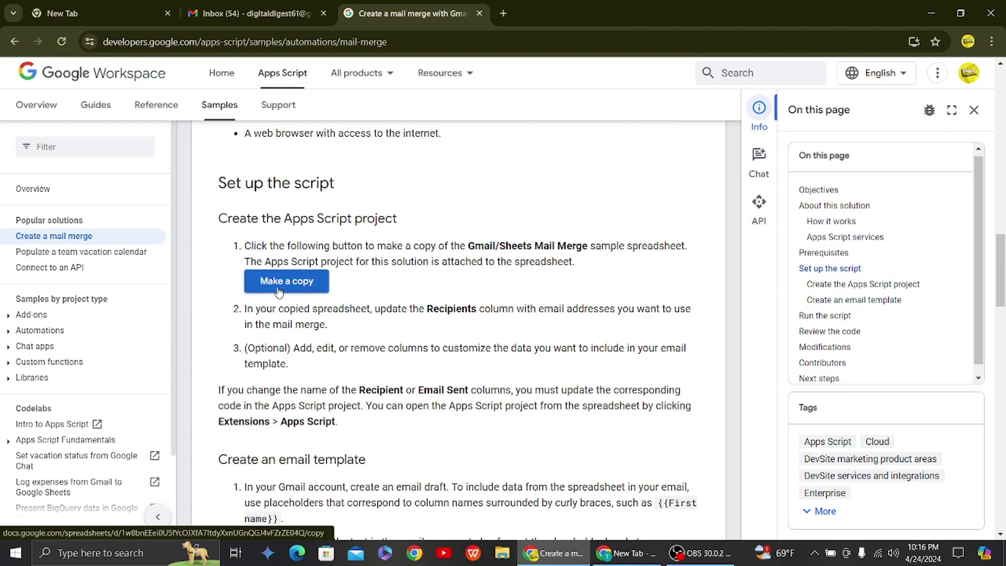
scroll(280, 285, "up", 1)
scroll(280, 286, "up", 1)
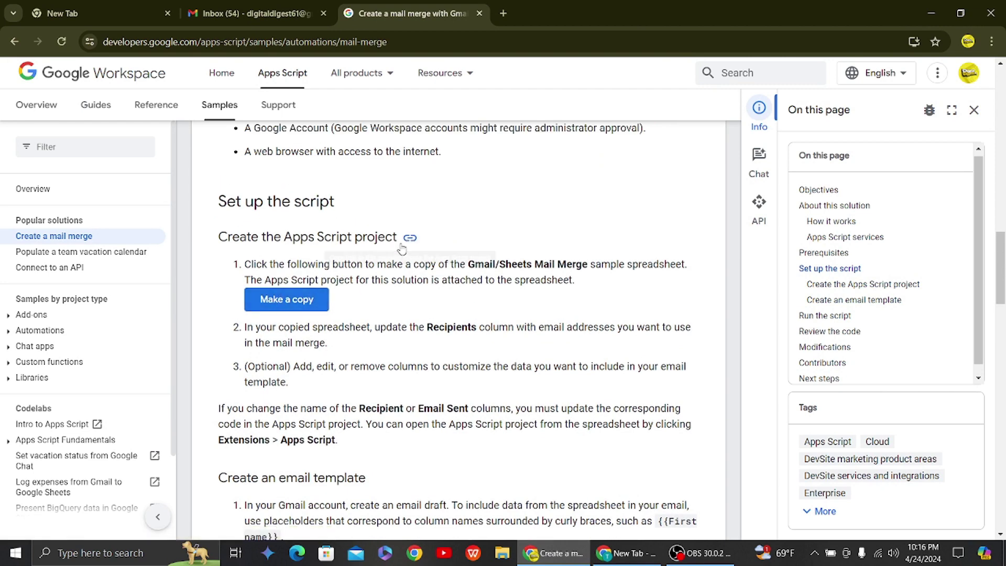
Copy the Gmail/Sheets mail merge spreadsheet from the guide's Make a copy link
left_click_drag(454, 242, 222, 237)
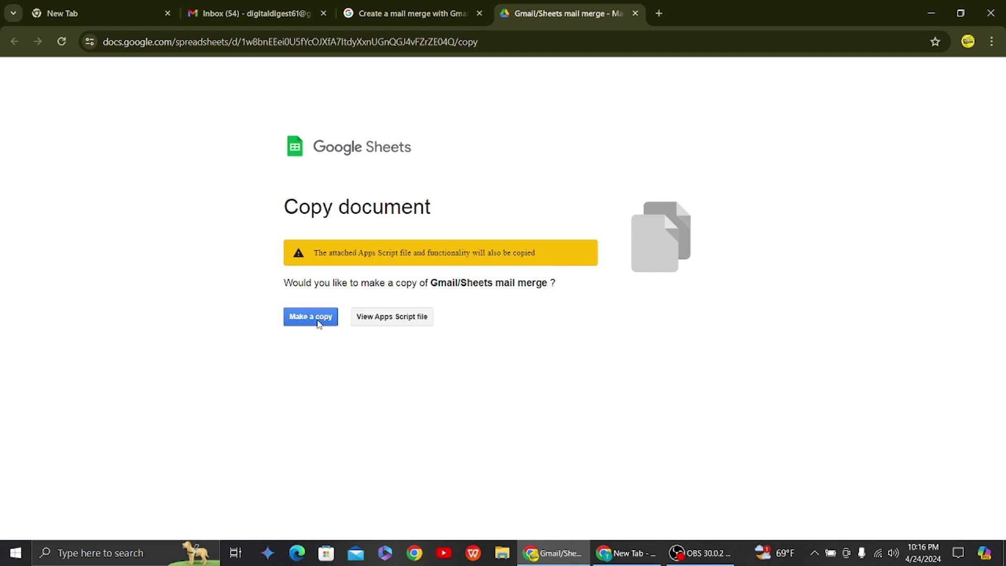
left_click(318, 324)
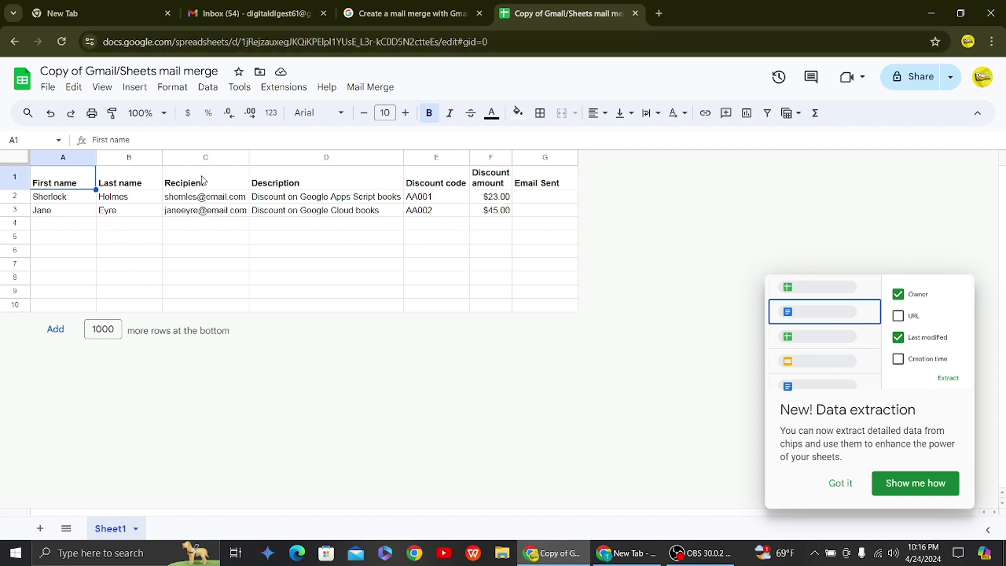
Select the draft's {{Receipient}} placeholder and compare it with the spreadsheet headers
left_click(268, 14)
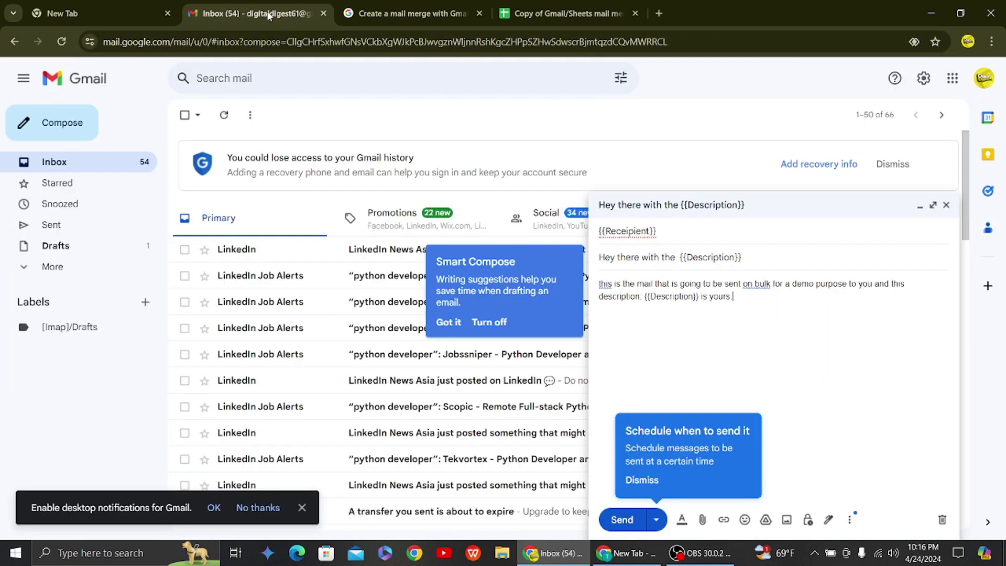
left_click(697, 230)
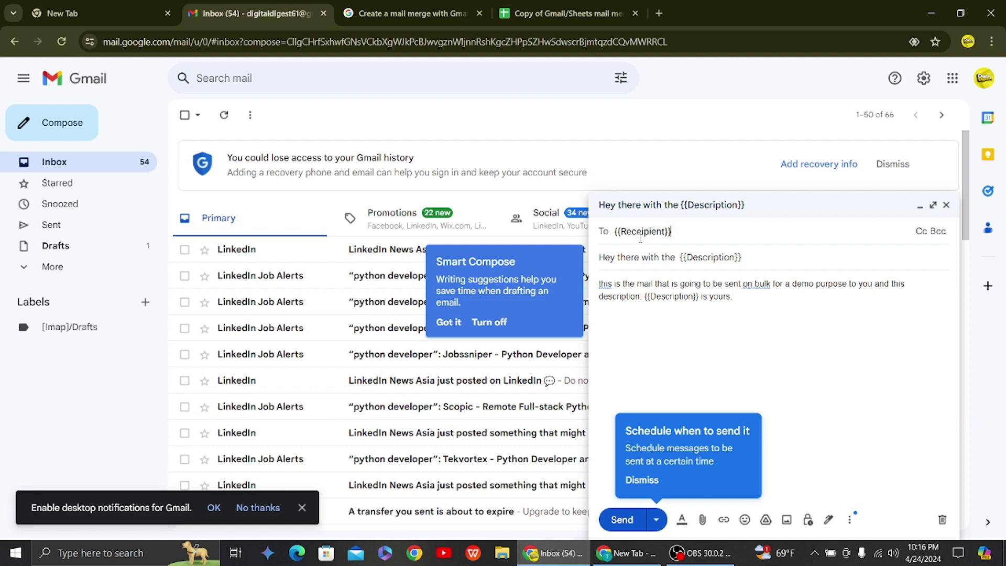
left_click_drag(671, 231, 614, 233)
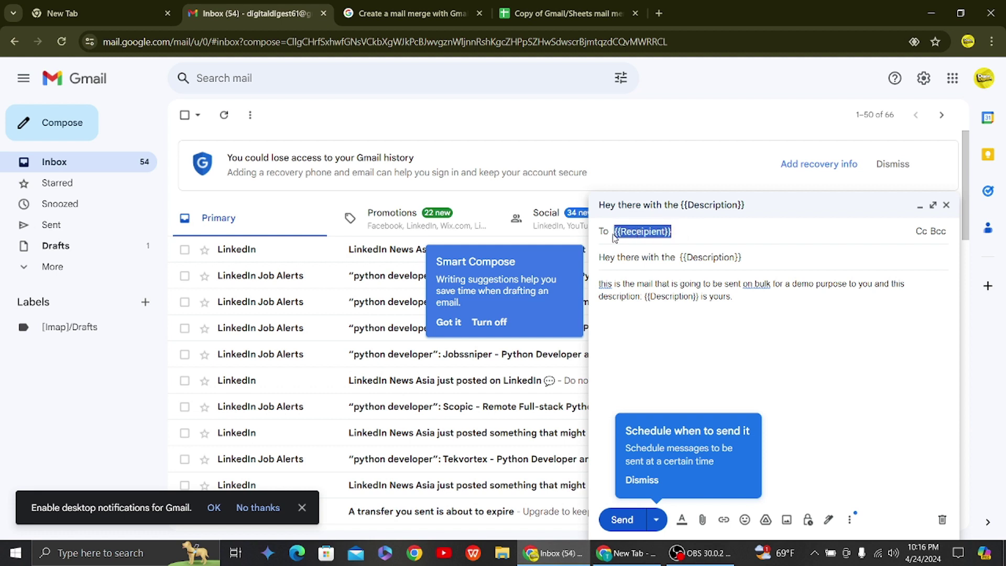
left_click(516, 14)
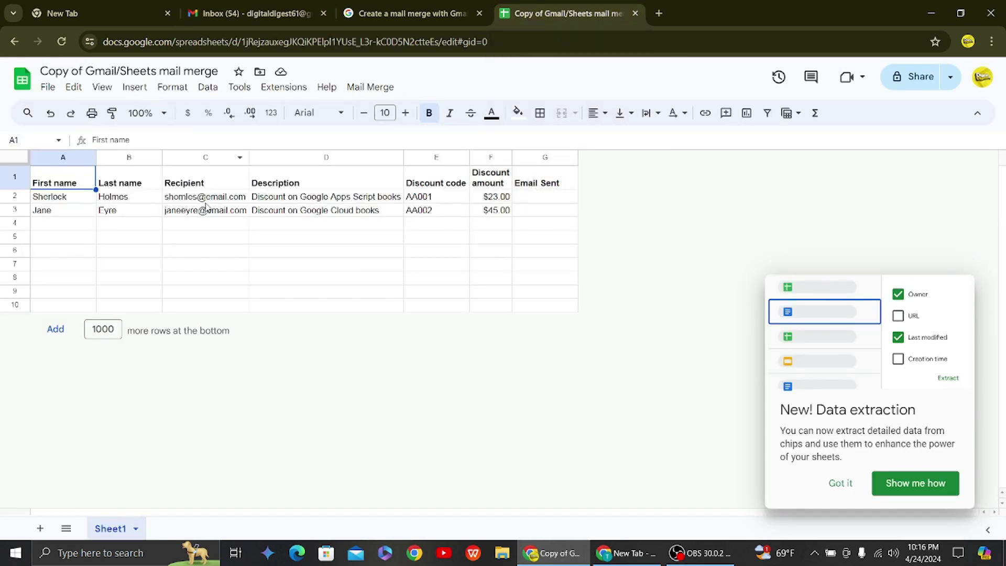
Match the subject's {{Description}} placeholder to the Description column, then close Gmail
left_click(276, 16)
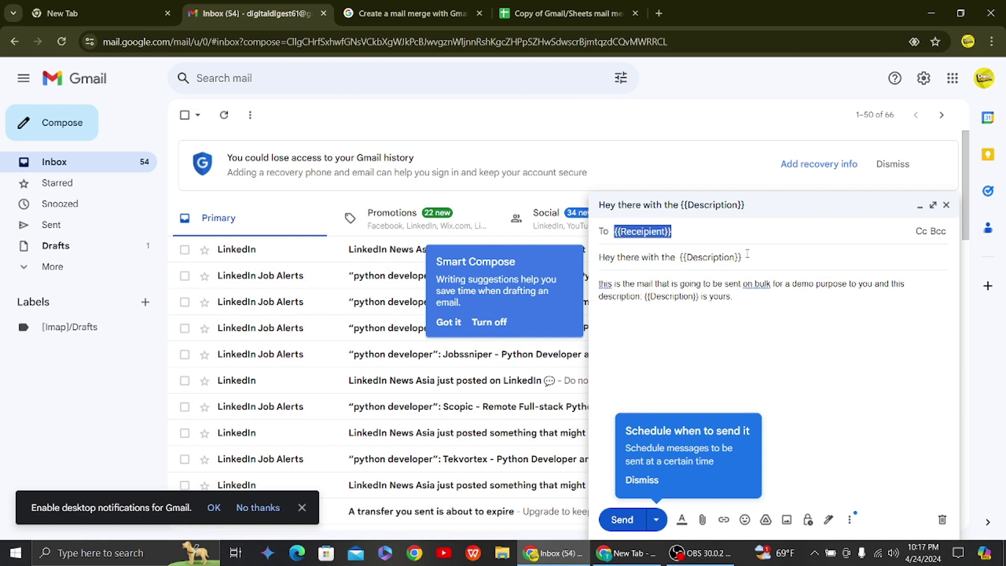
left_click_drag(756, 255, 677, 257)
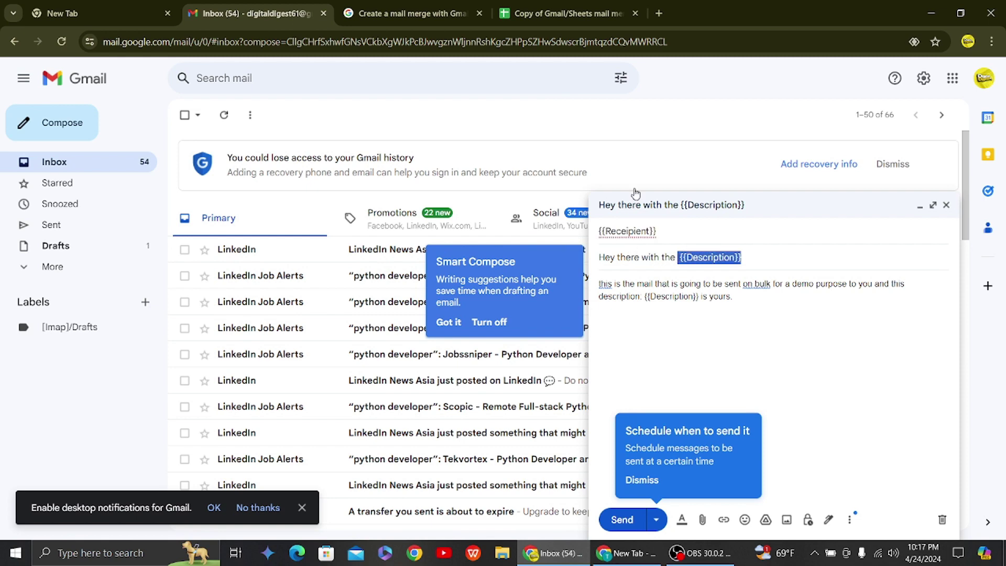
left_click(538, 16)
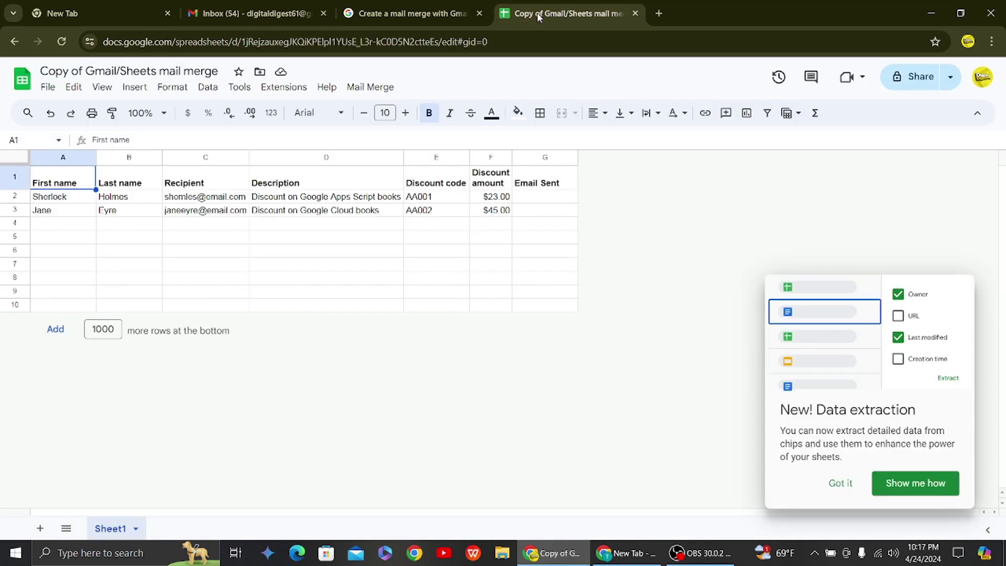
left_click(320, 185)
left_click(425, 14)
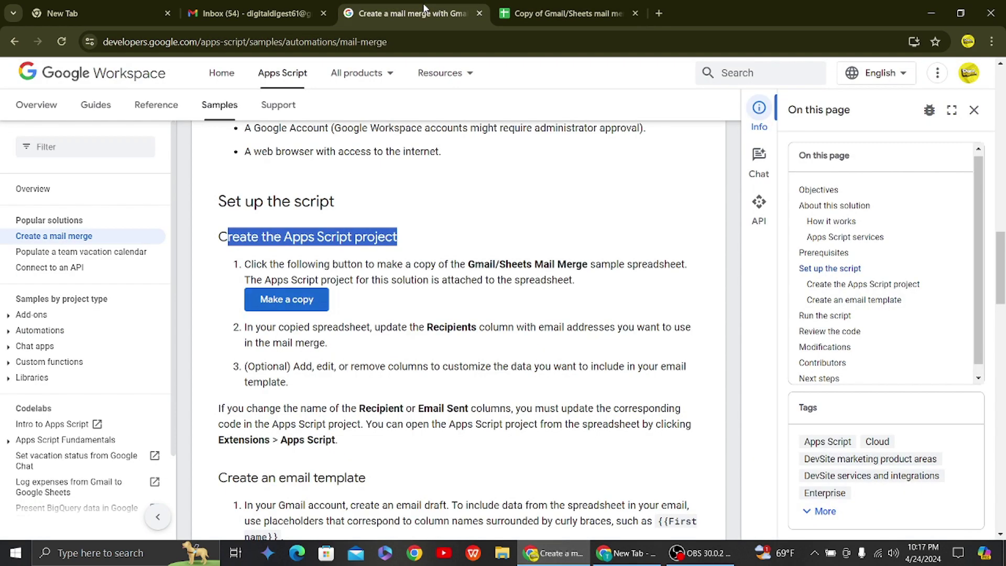
left_click(322, 14)
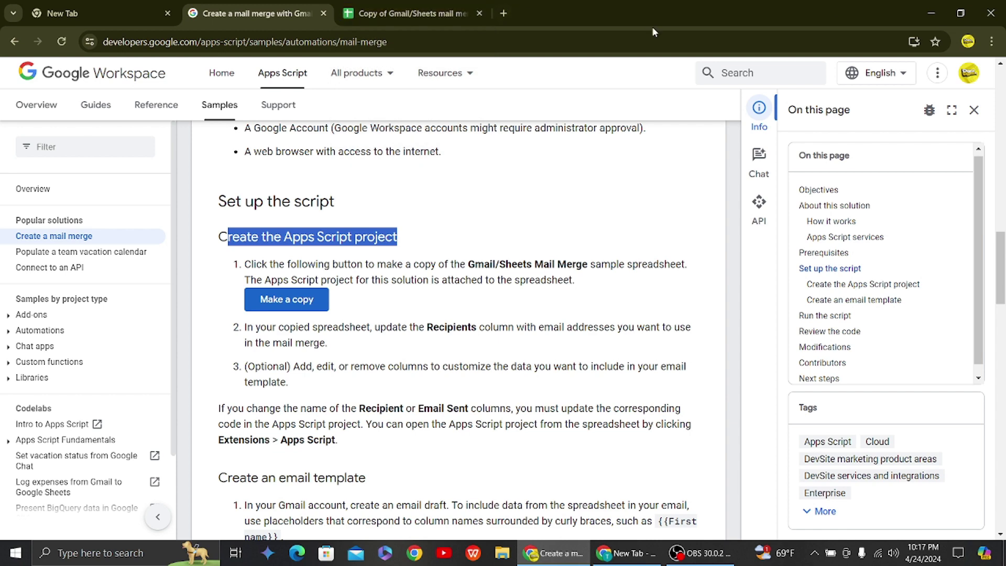
Reopen Gmail in a new browser tab
left_click(503, 12)
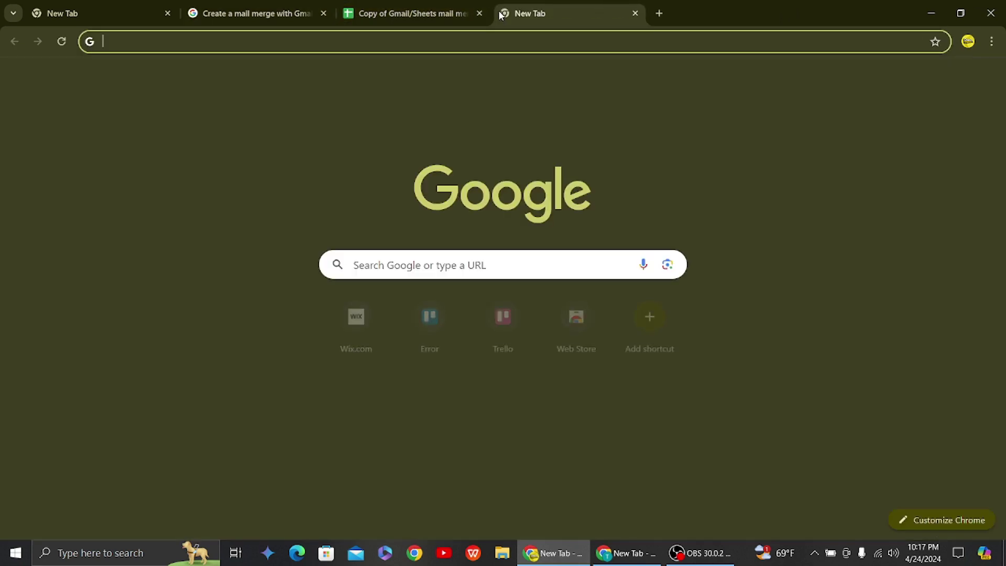
type("mail")
key("Return")
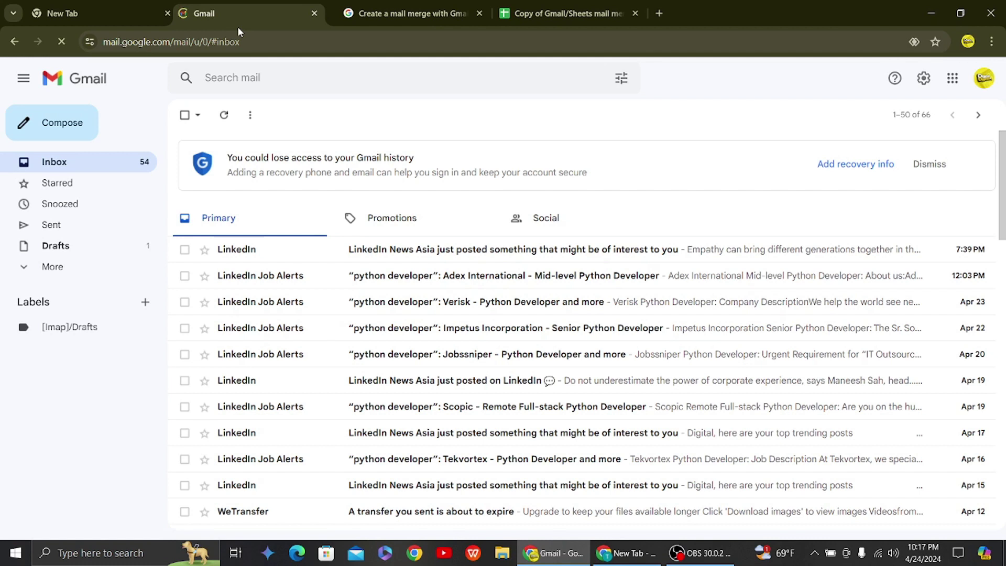
left_click(41, 134)
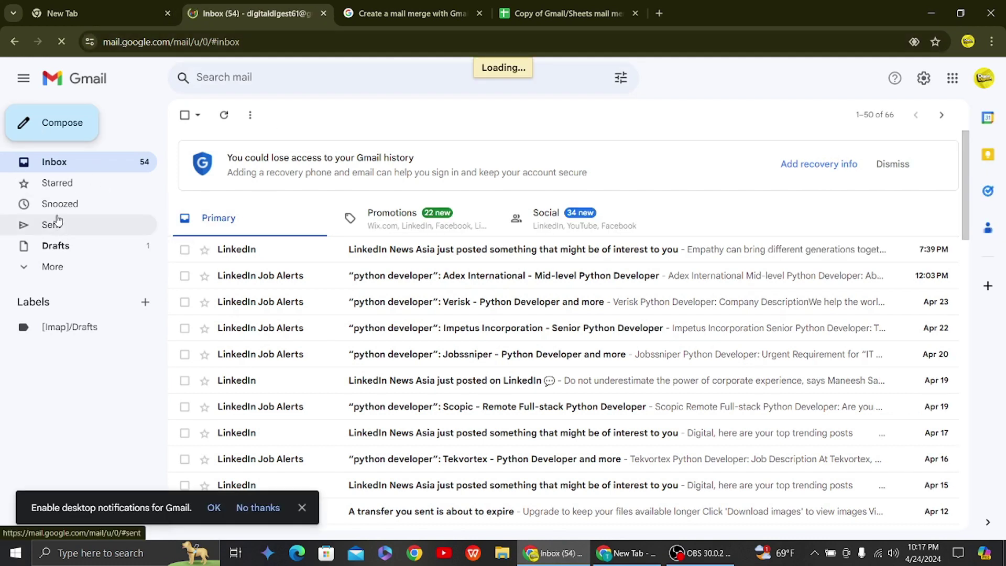
Review the mail merge draft's {{Description}} subject and body under Drafts, then return to the spreadsheet
left_click(53, 248)
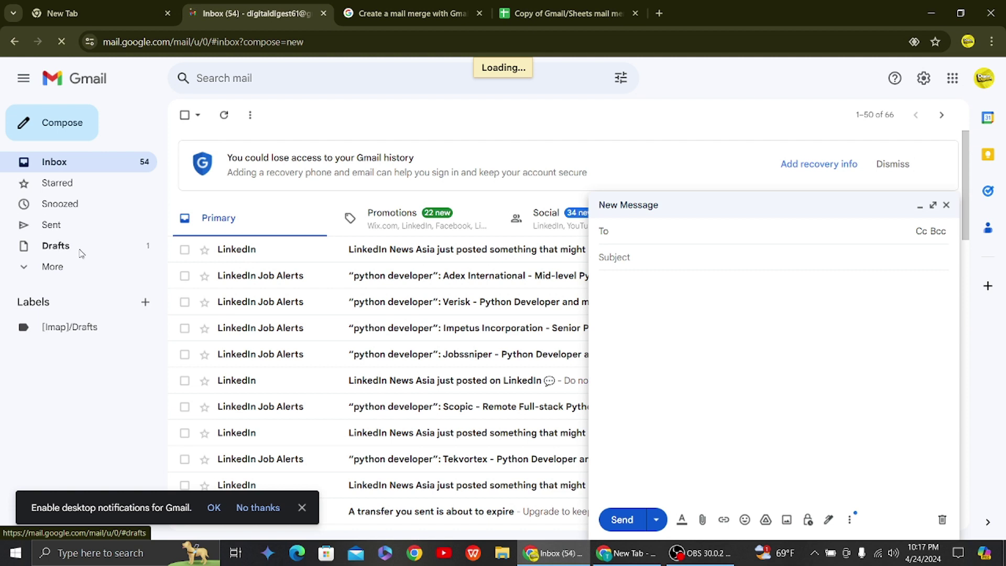
left_click(945, 204)
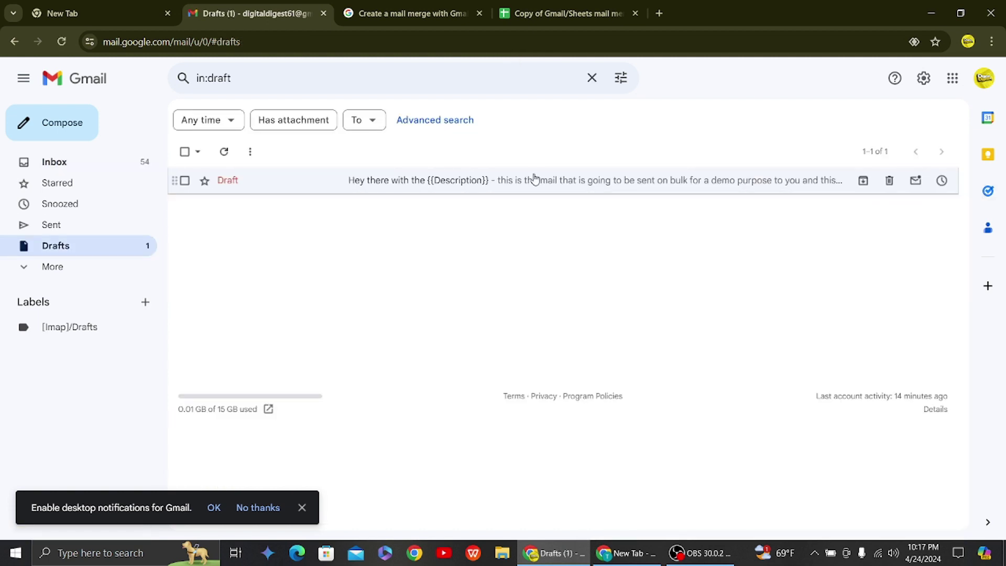
left_click(487, 189)
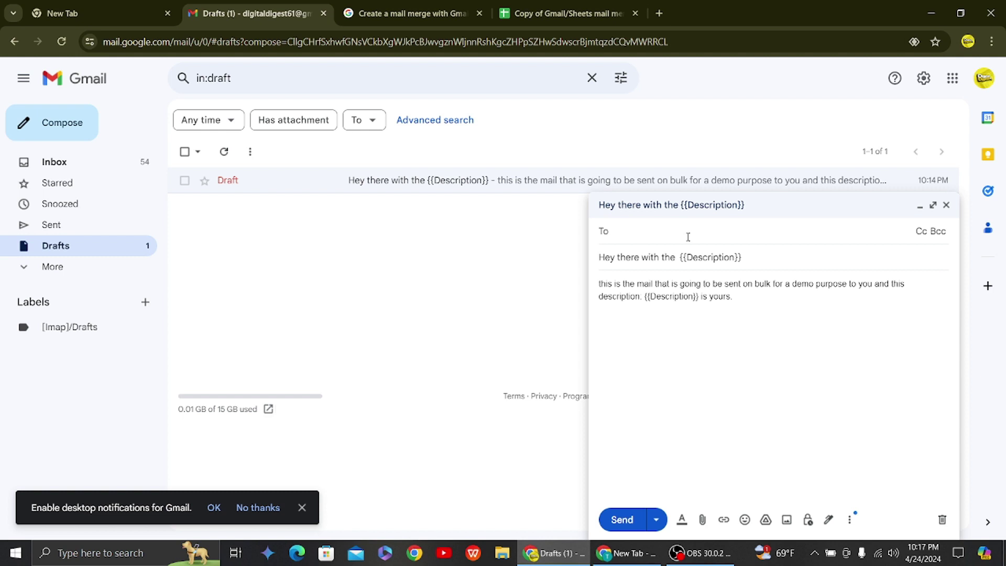
left_click(538, 18)
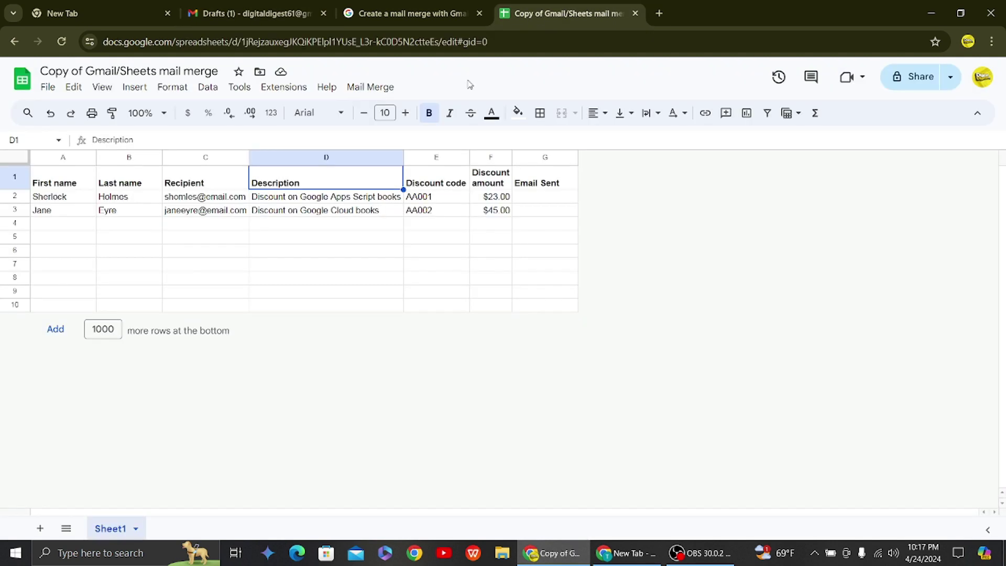
Run Mail Merge > Send Emails to trigger the authorization prompt
left_click(358, 91)
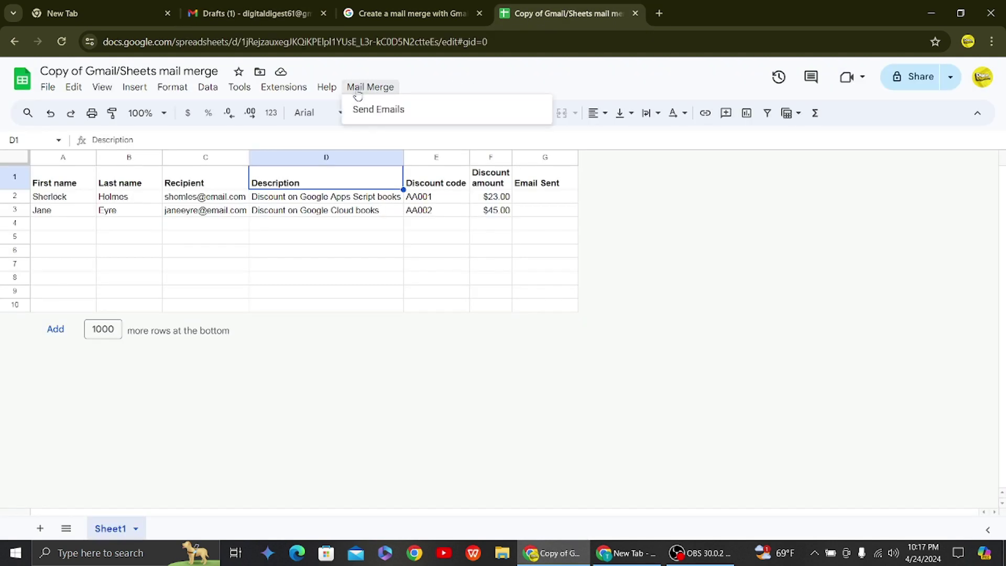
left_click(387, 114)
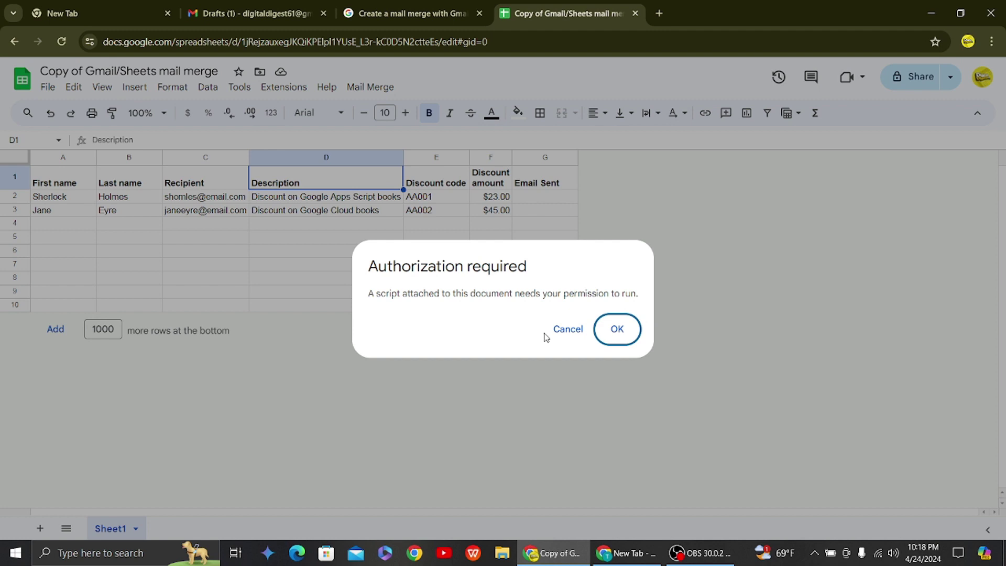
Choose the Google account and allow the unverified Gmail/Sheets mail merge app access
left_click(619, 331)
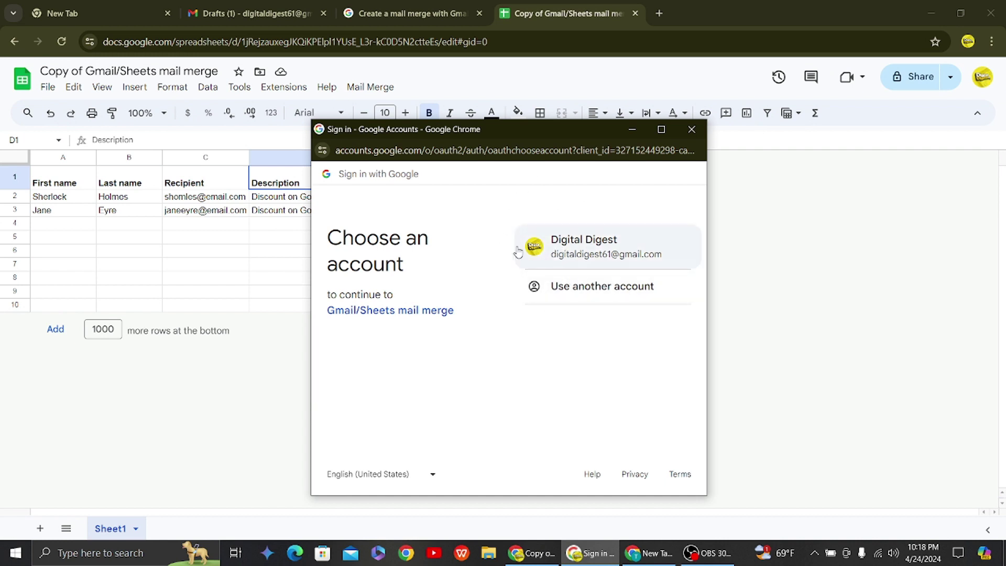
left_click(569, 250)
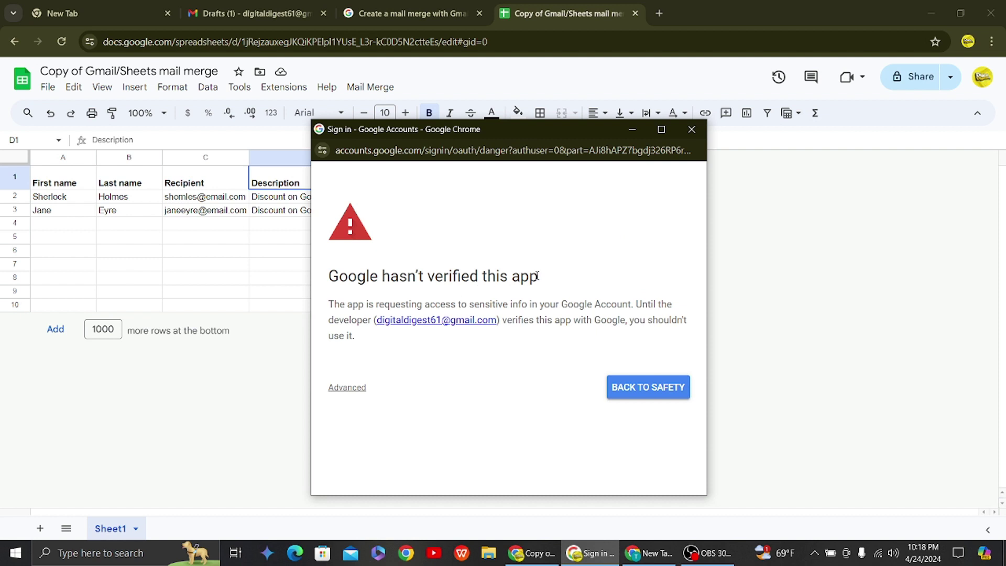
left_click_drag(541, 279, 327, 276)
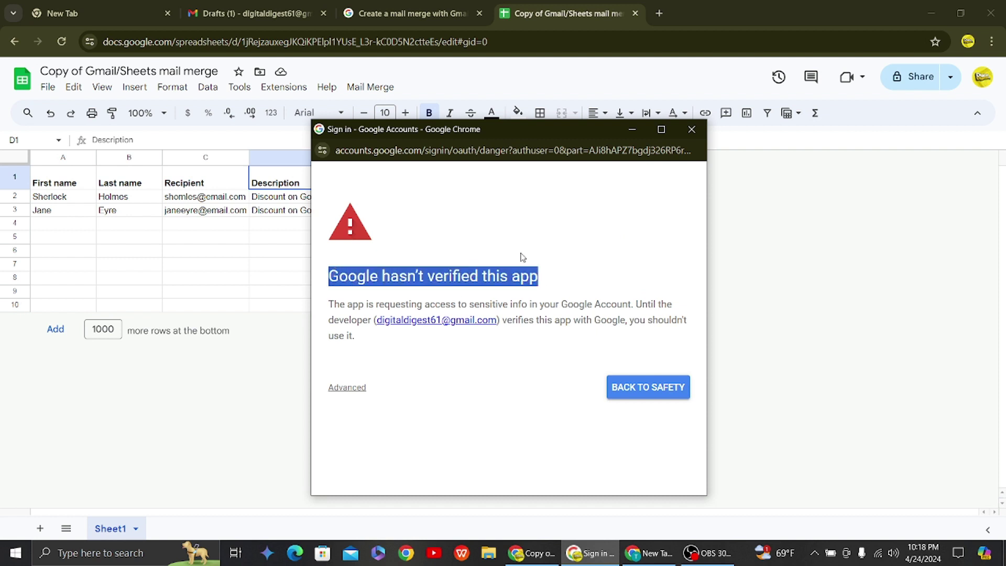
left_click(563, 271)
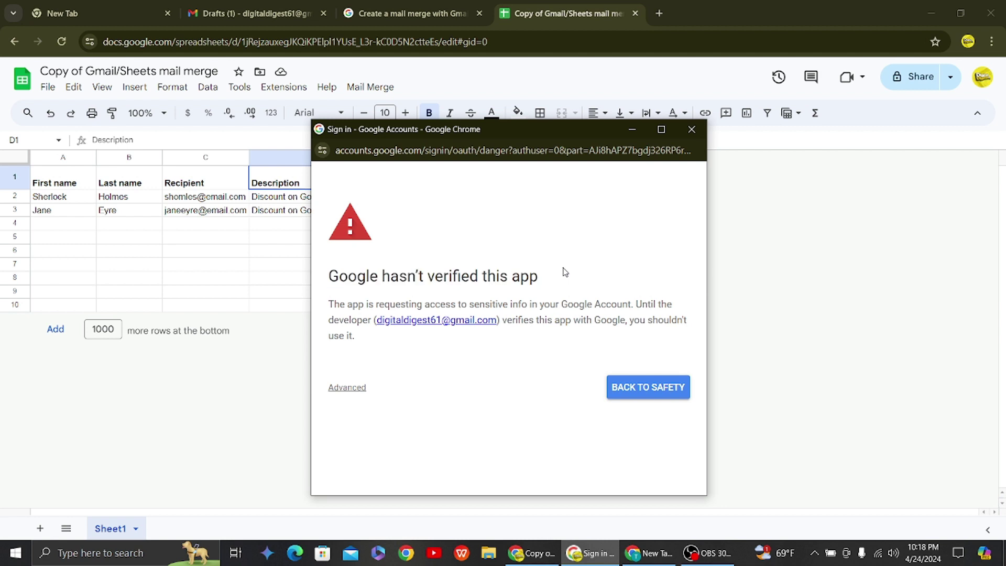
left_click(350, 389)
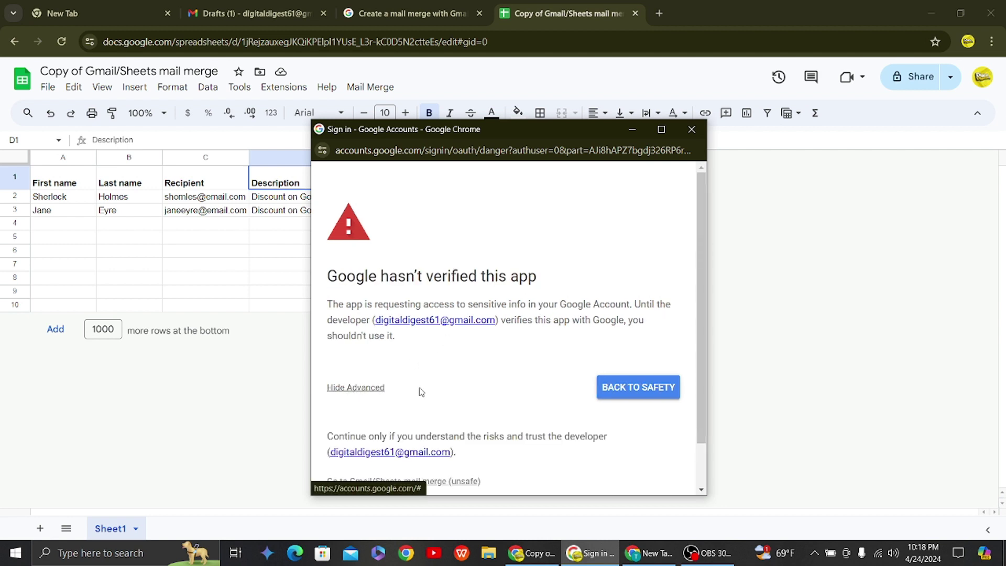
scroll(454, 391, "down", 1)
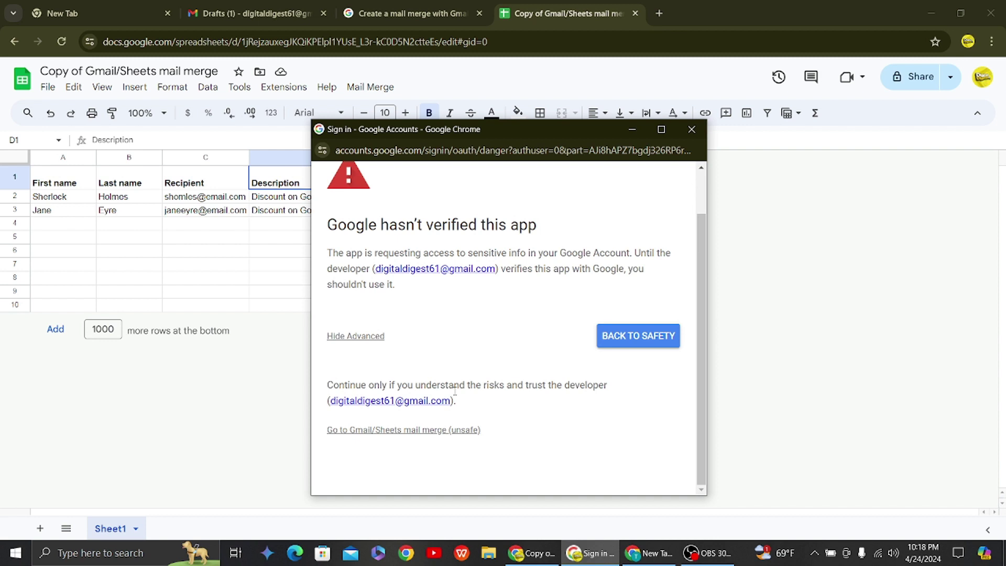
left_click(387, 430)
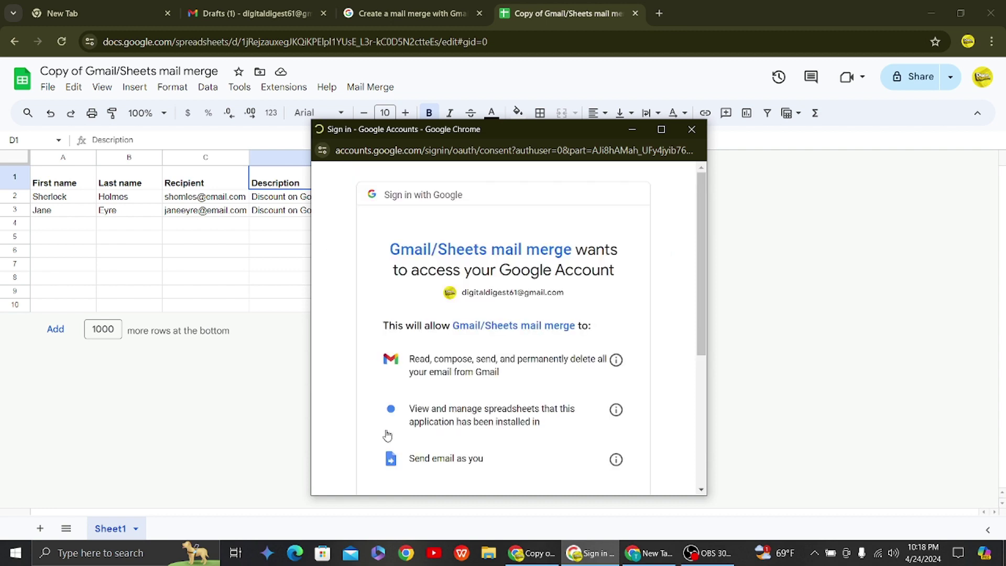
scroll(519, 385, "down", 1)
scroll(519, 385, "down", 1)
scroll(519, 385, "down", 1)
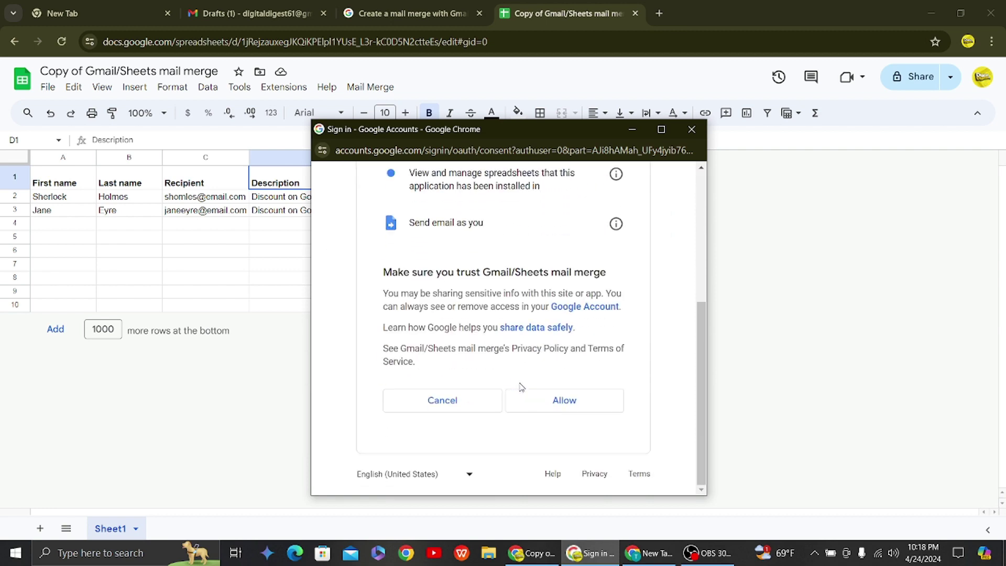
left_click(566, 398)
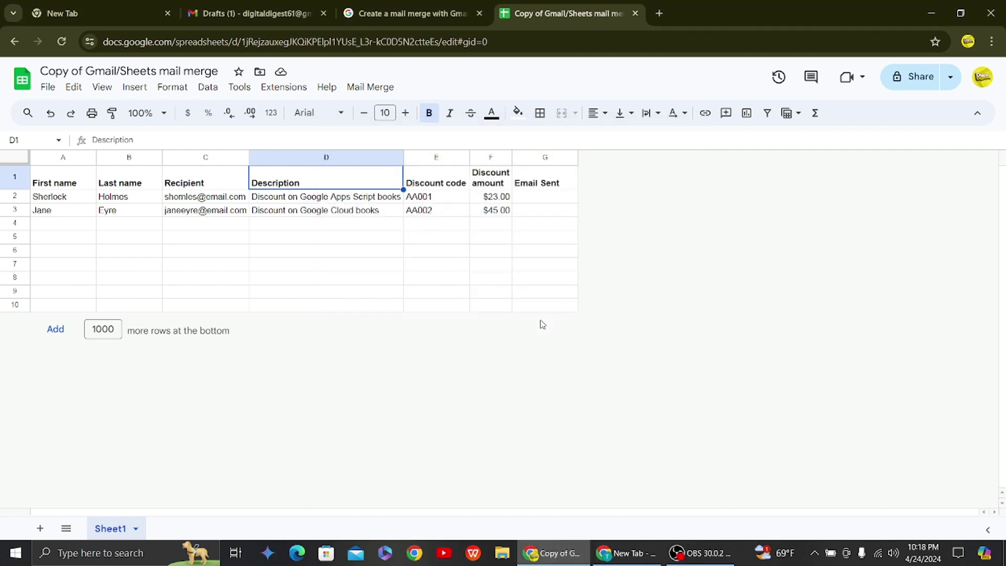
Run Mail Merge > Send Emails again to reach the subject-line prompt
mouse_move(490, 157)
left_click(373, 93)
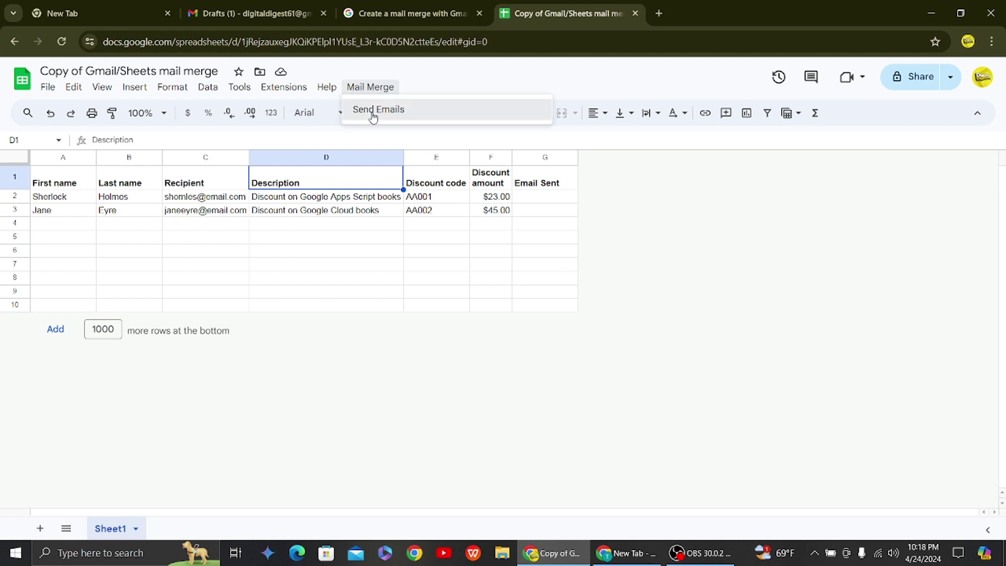
left_click(372, 116)
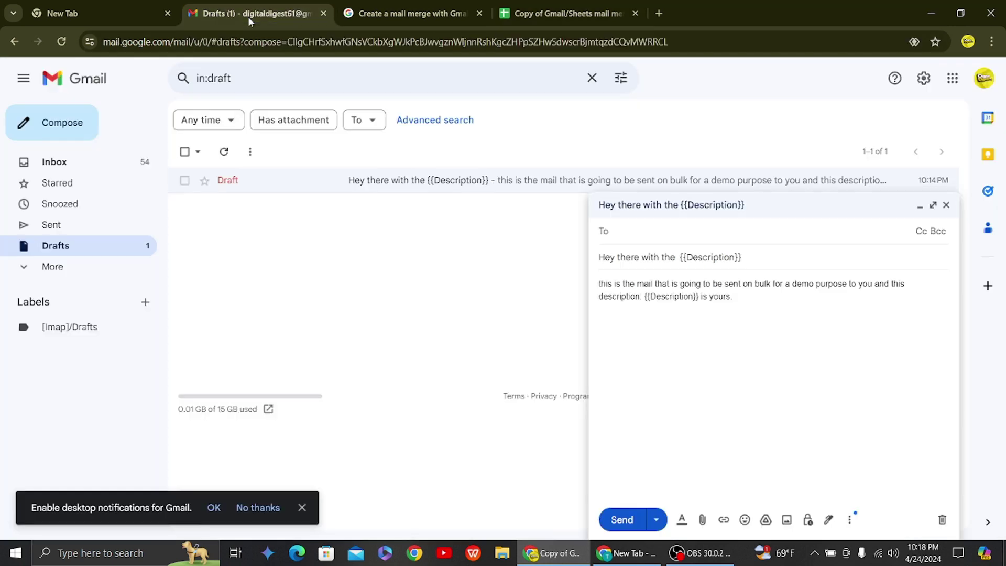
Select the draft subject 'Hey there with the {{Description}}' in Gmail for copying
left_click(250, 18)
left_click(767, 257)
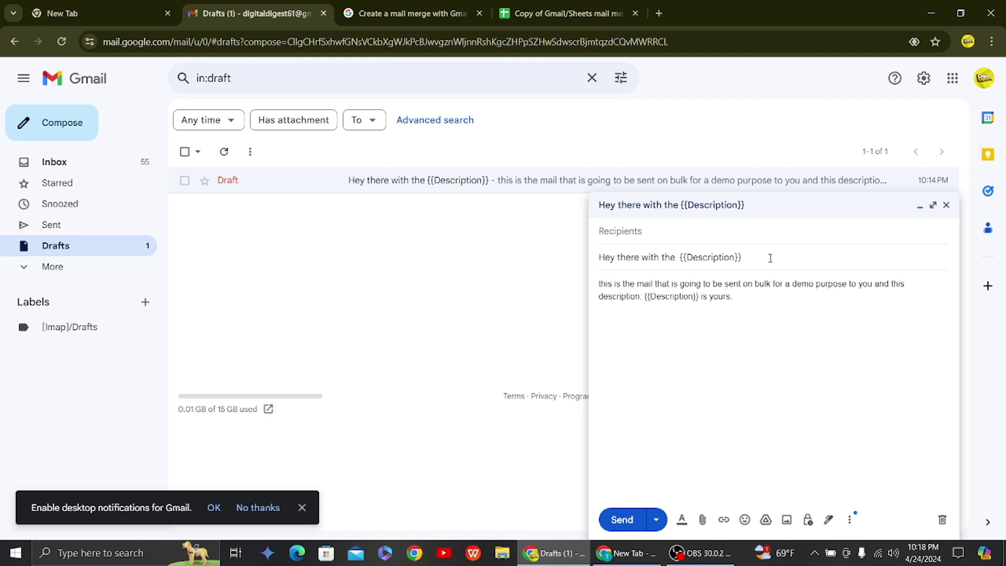
left_click_drag(761, 256, 603, 272)
key("ctrl+c")
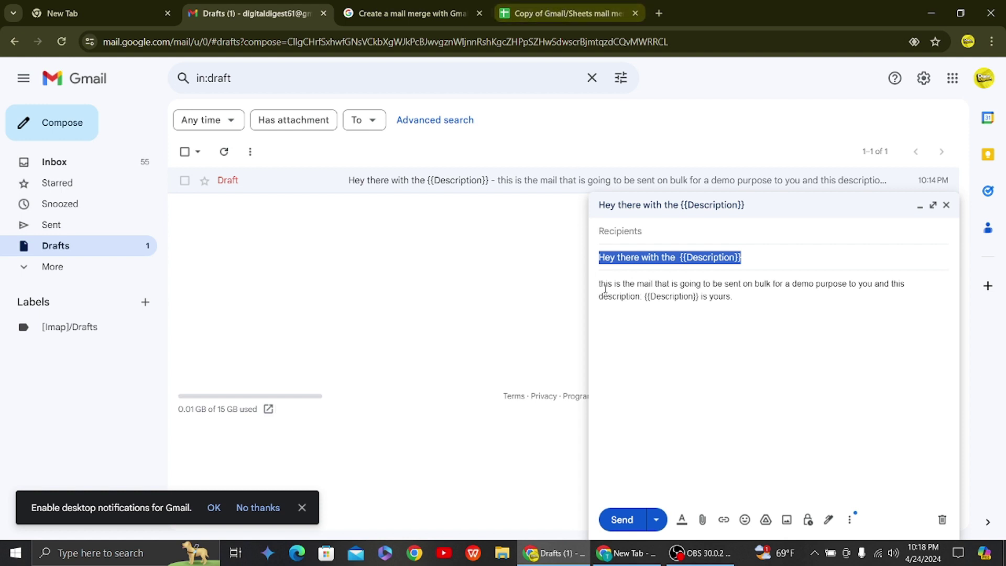
Paste 'Hey there with the {{Description}}' into the Mail Merge prompt and confirm sending
left_click(542, 22)
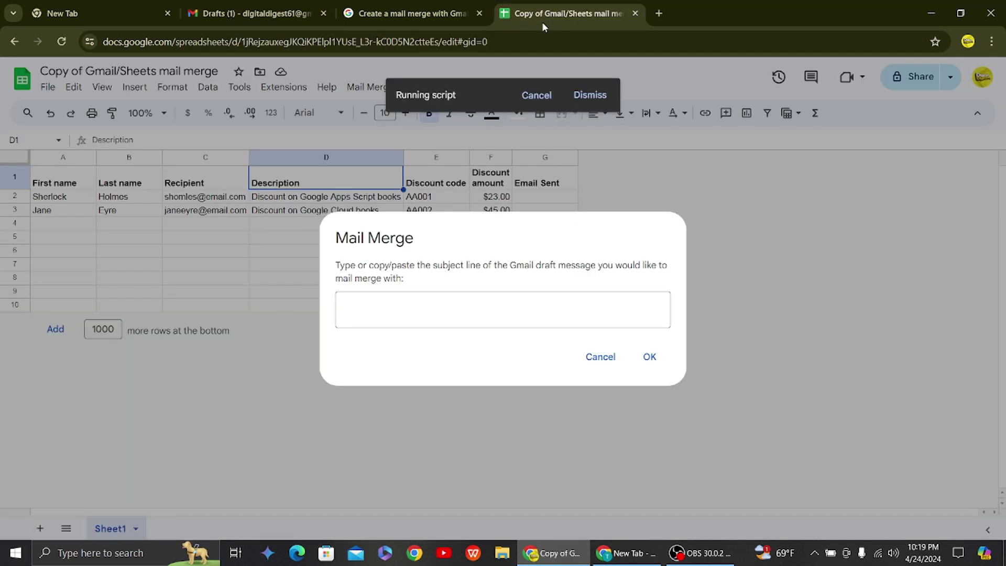
left_click(388, 312)
key("ctrl+v")
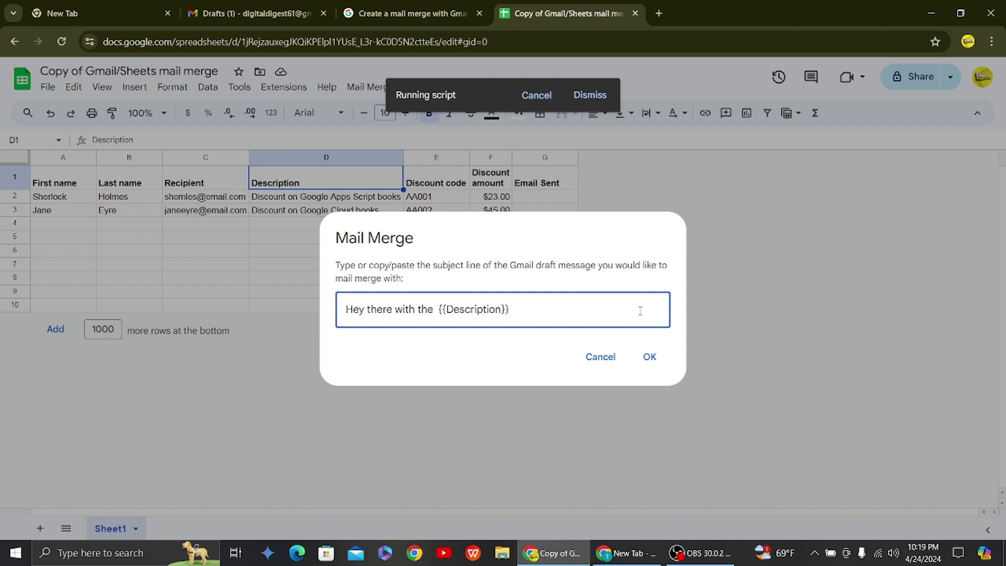
left_click(648, 357)
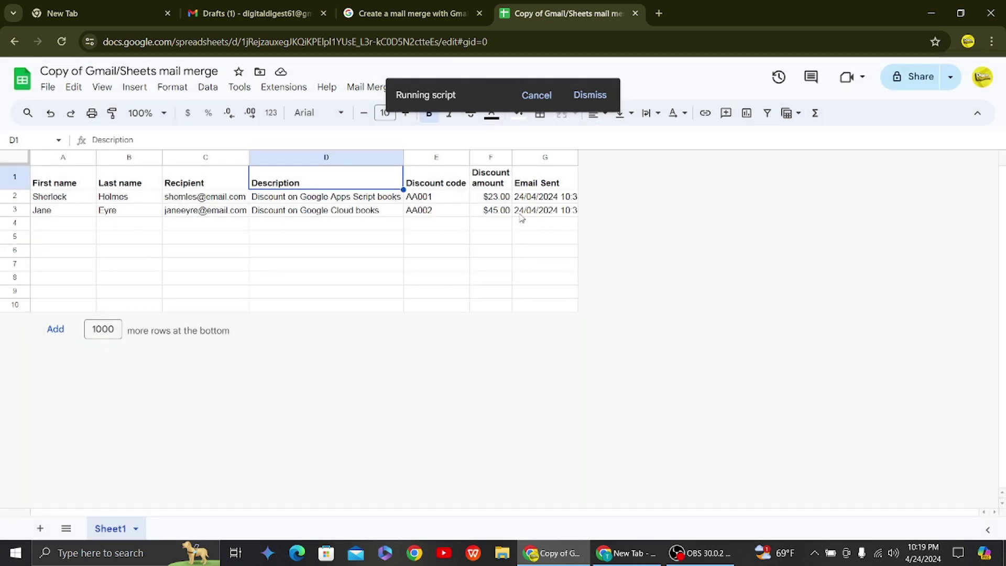
left_click(523, 198)
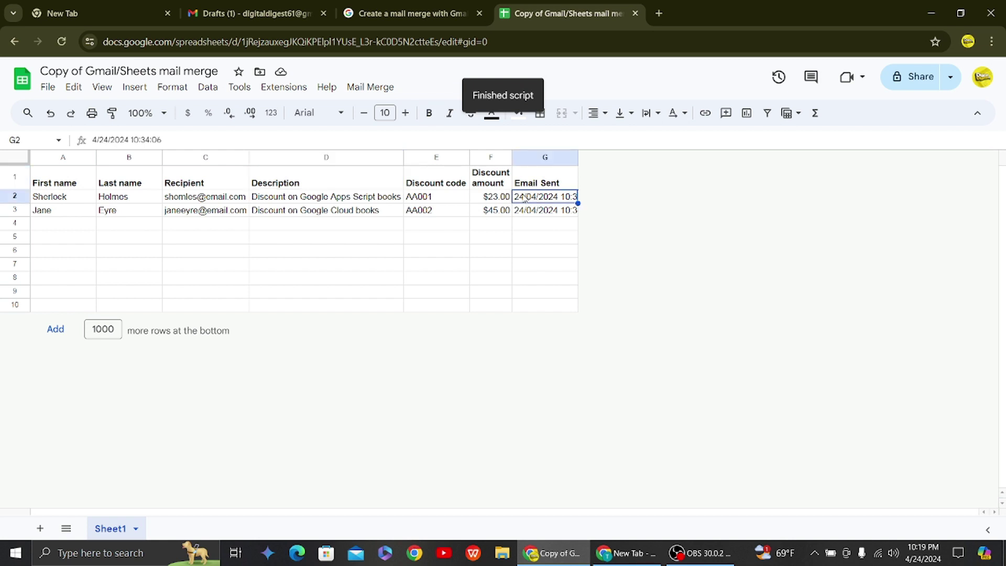
left_click(533, 195)
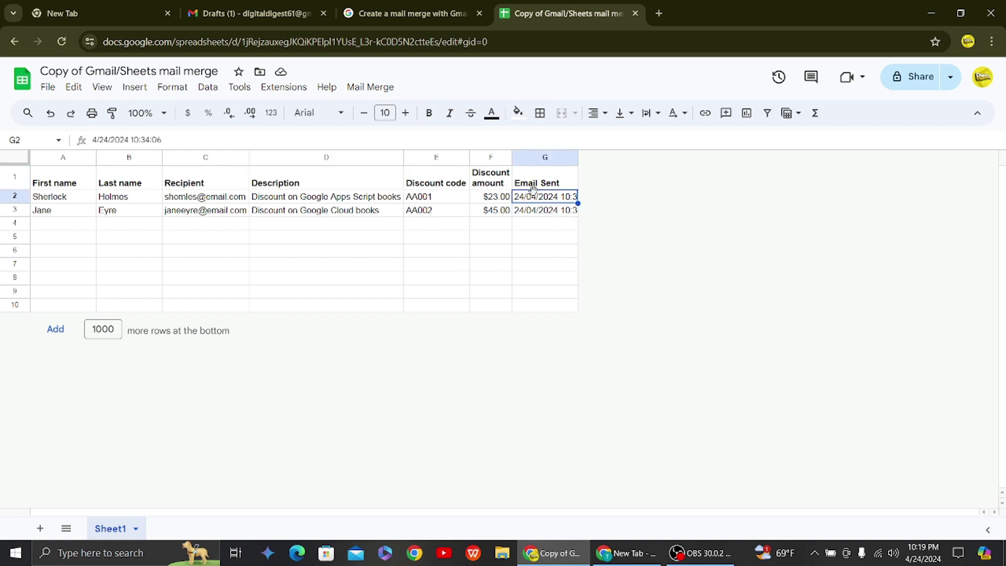
left_click(181, 199)
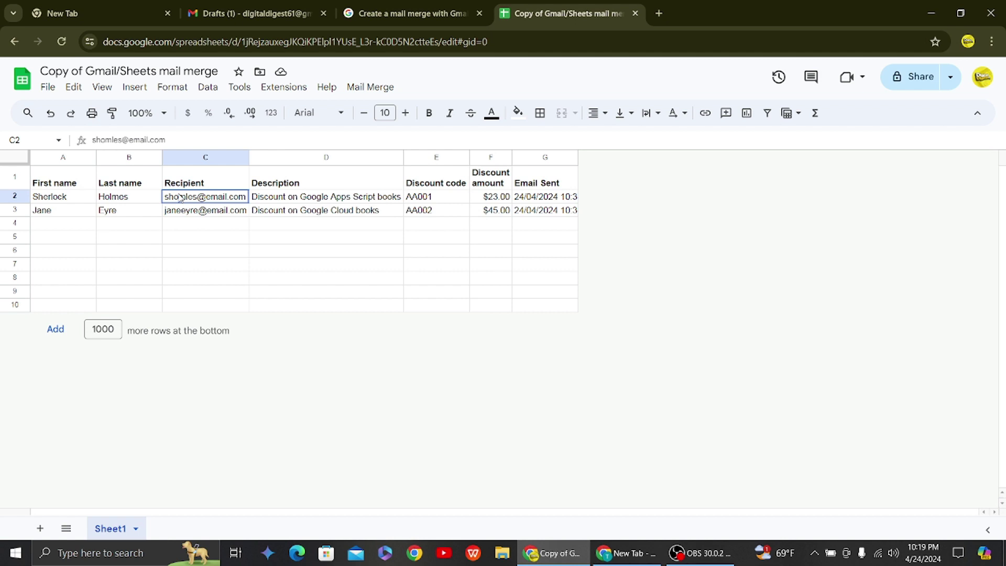
left_click(573, 252)
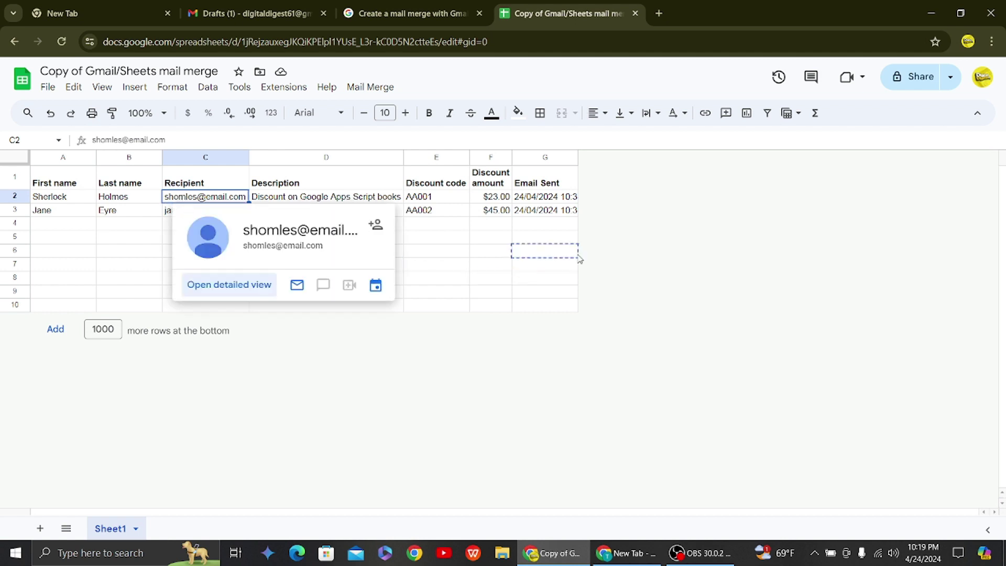
left_click(548, 201)
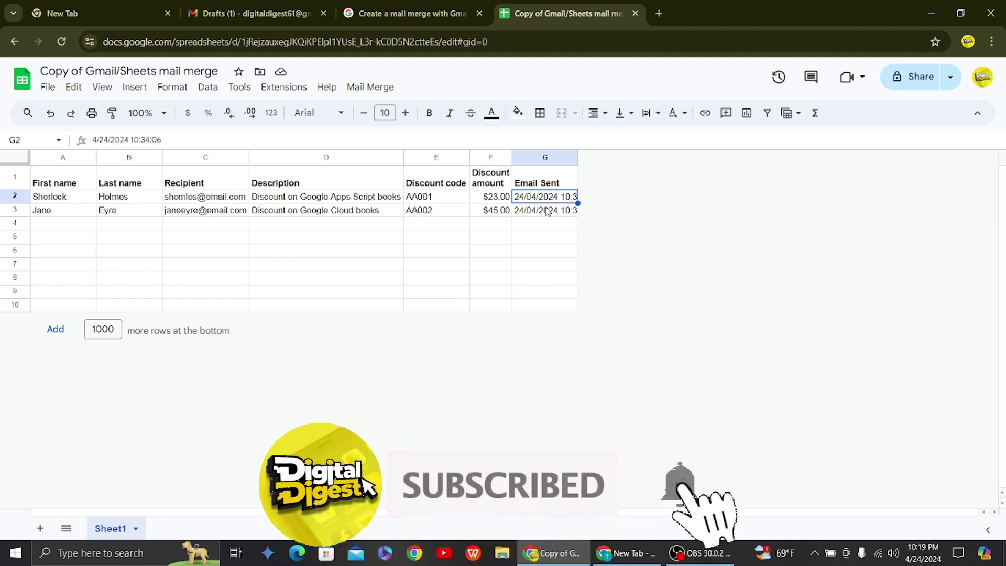
left_click(547, 212)
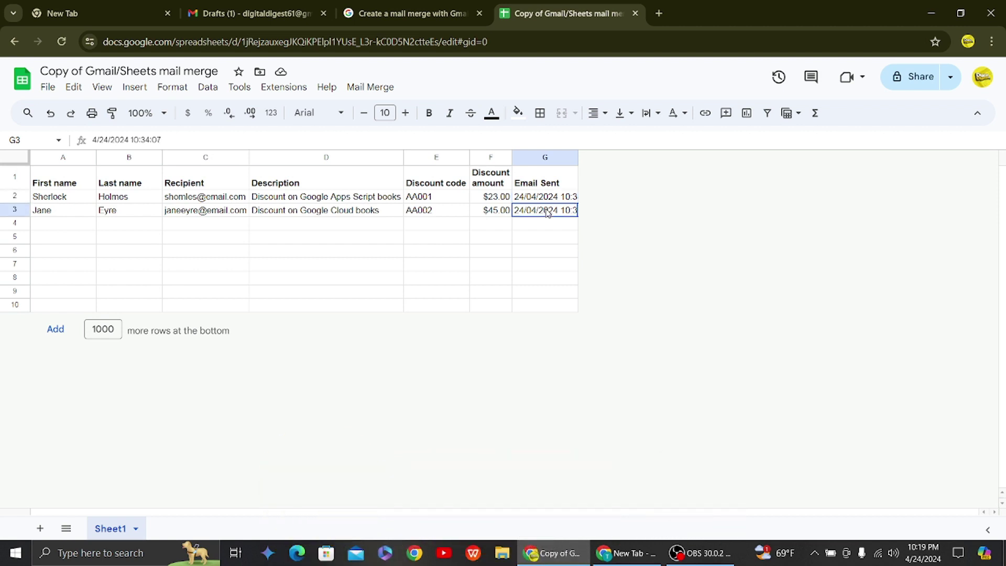
left_click(180, 225)
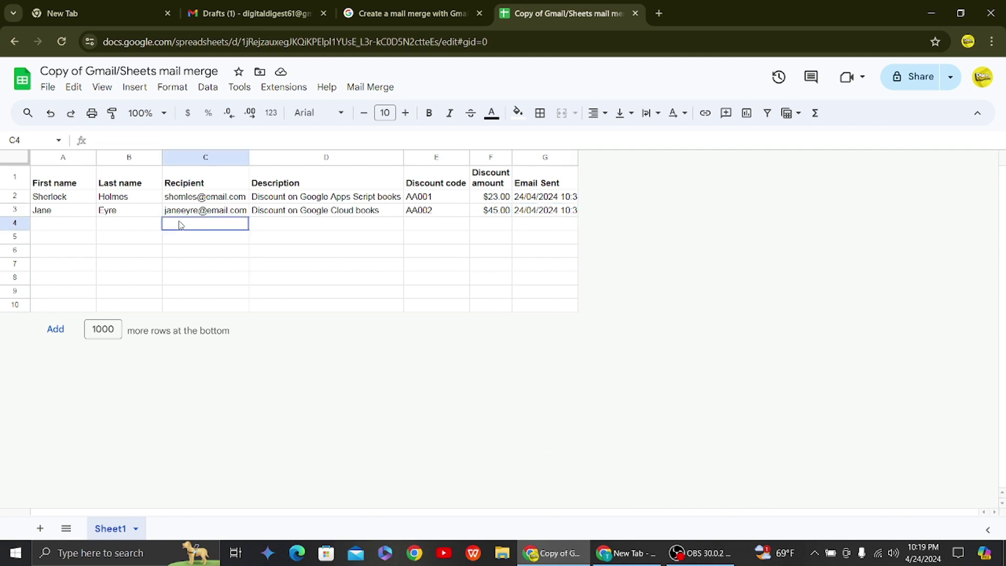